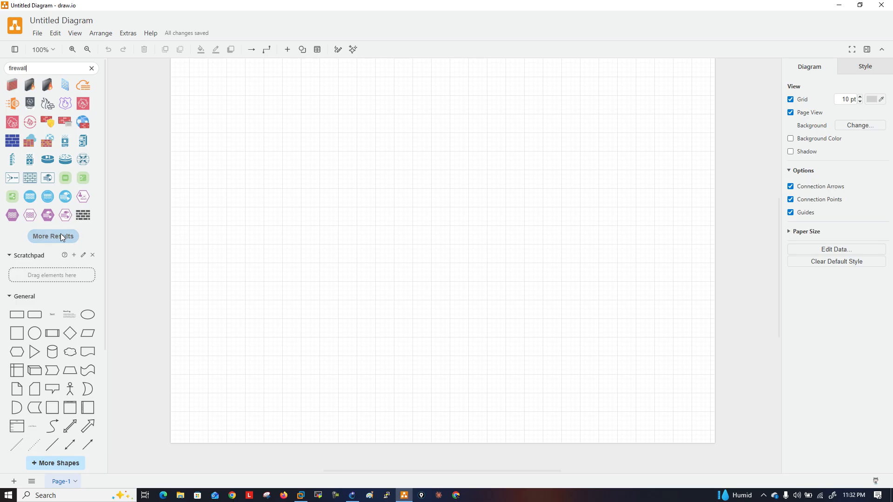
Insert the red brick firewall shape and place it in the upper-left part of the page.
click(13, 289)
drag(440, 264, 324, 164)
click(354, 210)
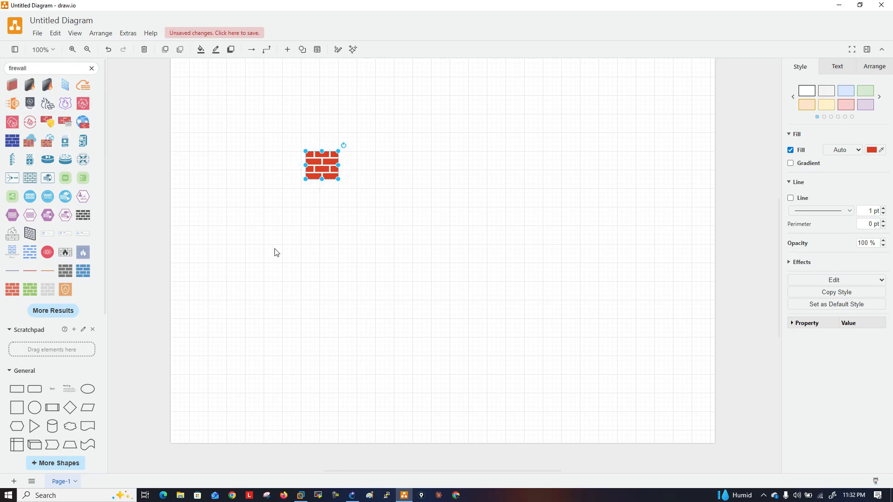
Search the shapes for "cloud", insert the blue cloud, enlarge it slightly and place it level with the firewall on its right.
click(91, 69)
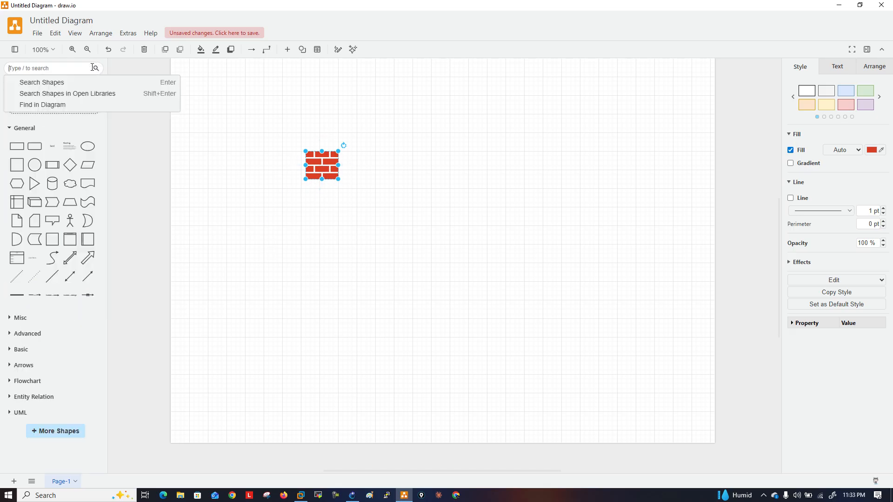
click(132, 166)
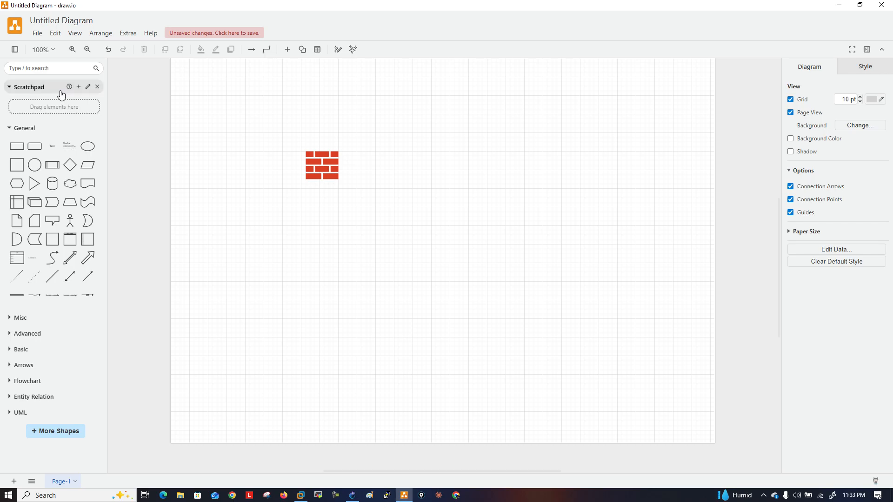
click(57, 69)
text(cloud)
key(Return)
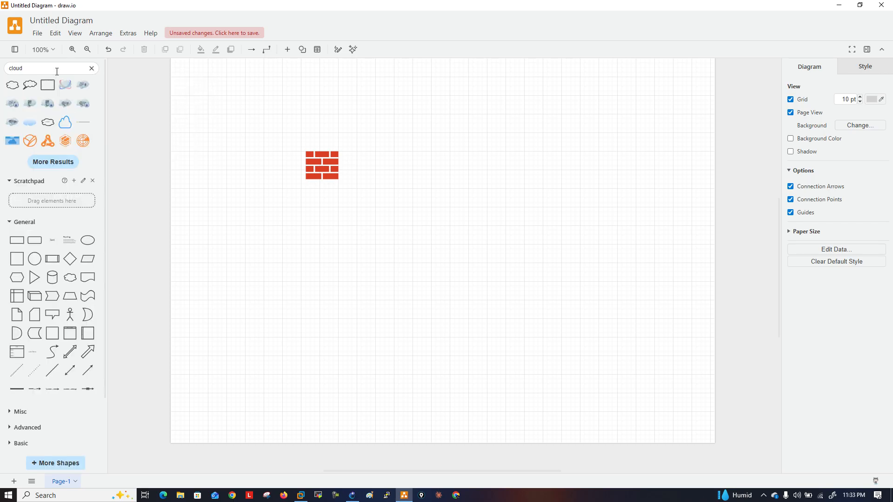
click(30, 123)
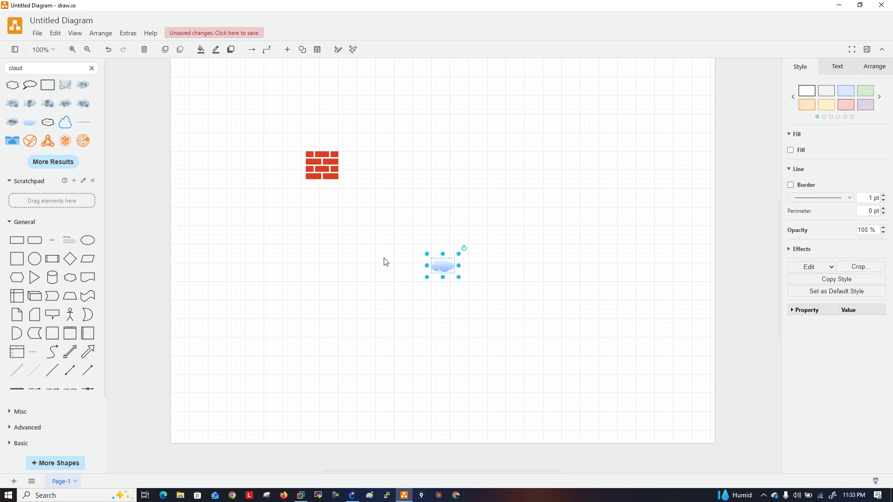
drag(459, 278, 439, 177)
click(381, 197)
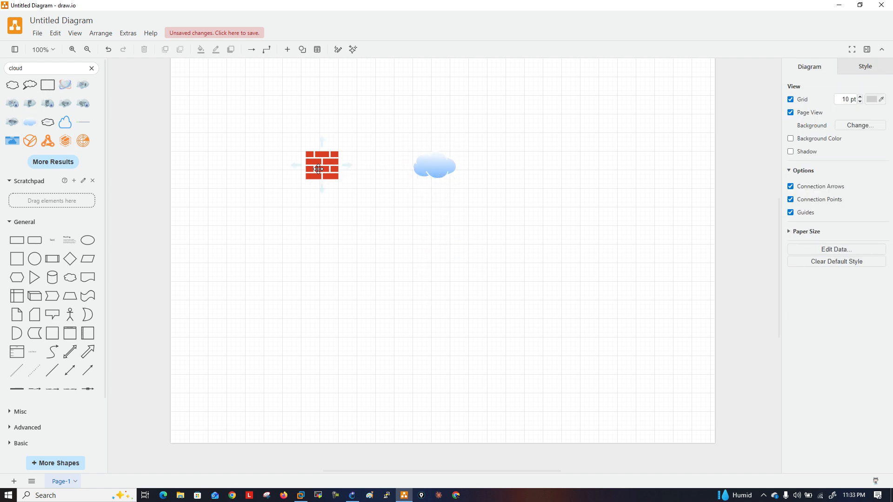
Connect the firewall's right side to the cloud with an arrow.
click(340, 166)
drag(349, 165, 425, 162)
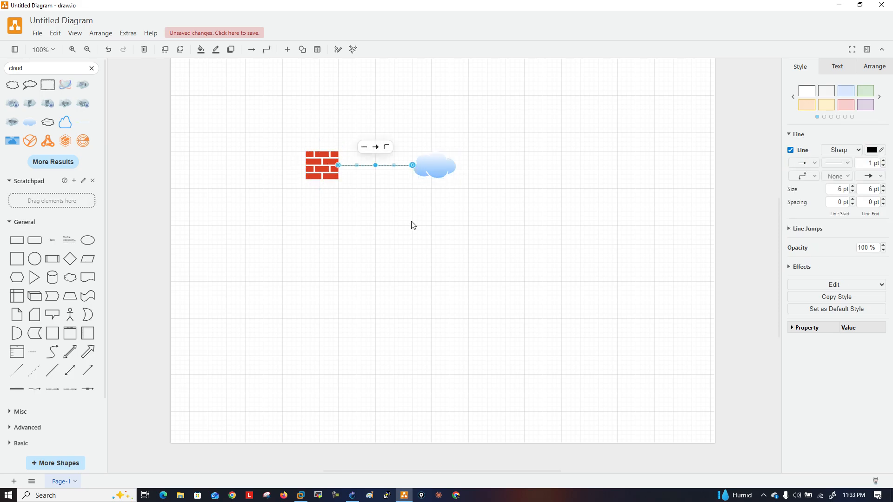
click(303, 229)
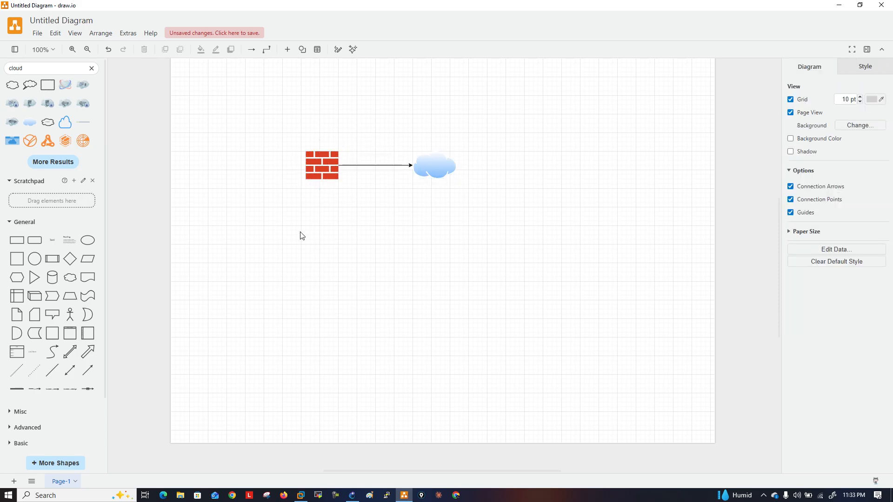
Search the shapes for "switch", expand the results and place the blue multi-arrow switch cube directly below the firewall.
click(91, 68)
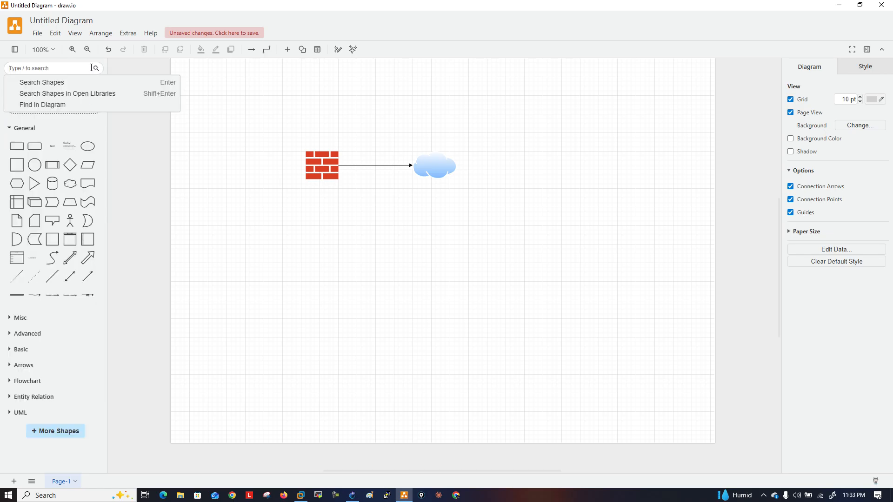
text(switch)
key(Return)
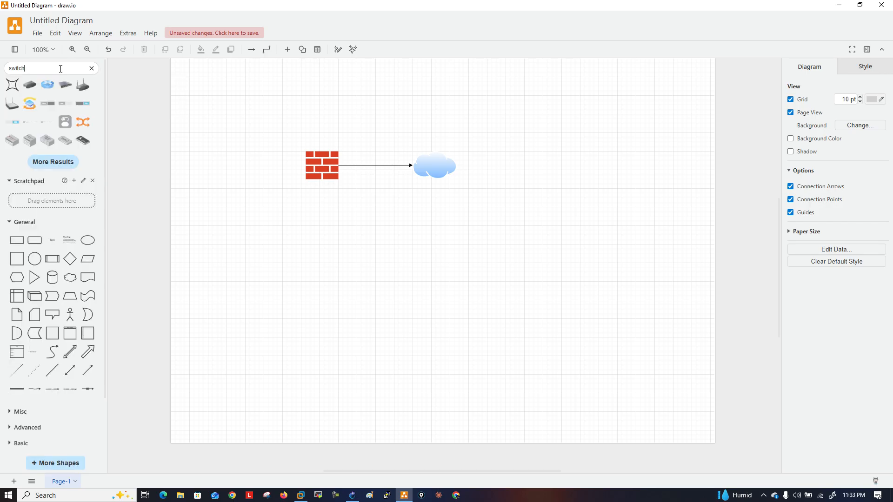
mouse_move(61, 84)
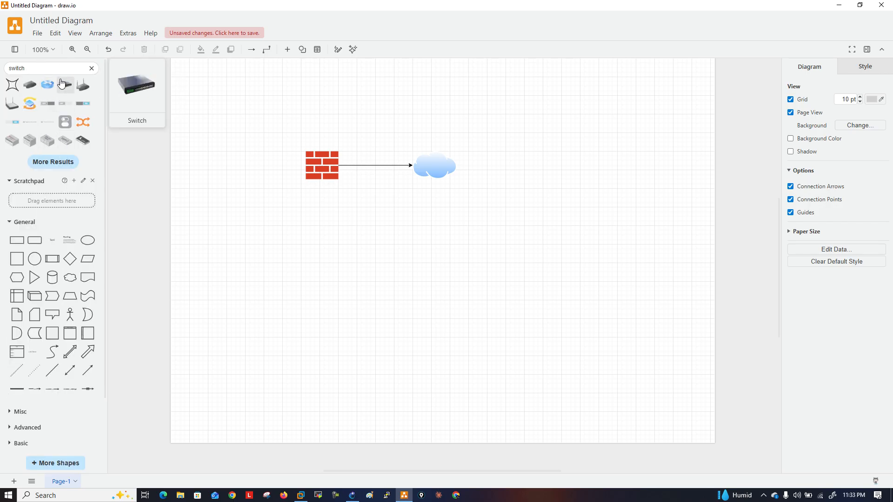
click(52, 162)
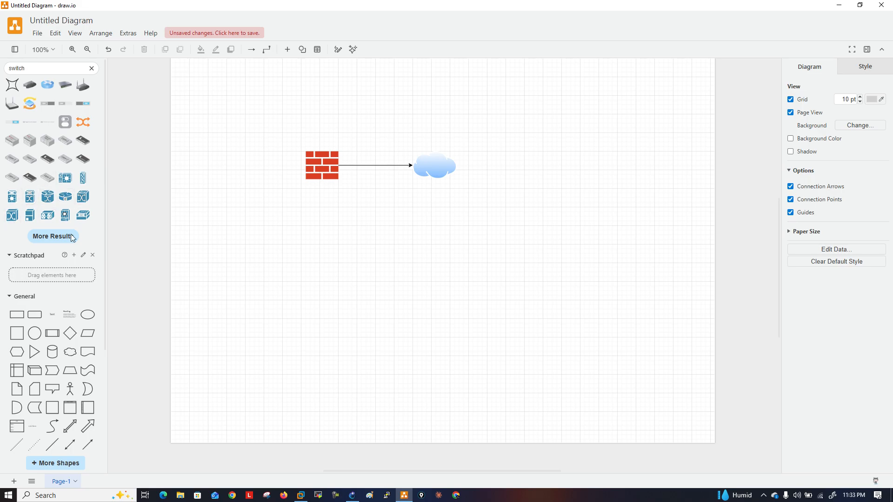
click(53, 236)
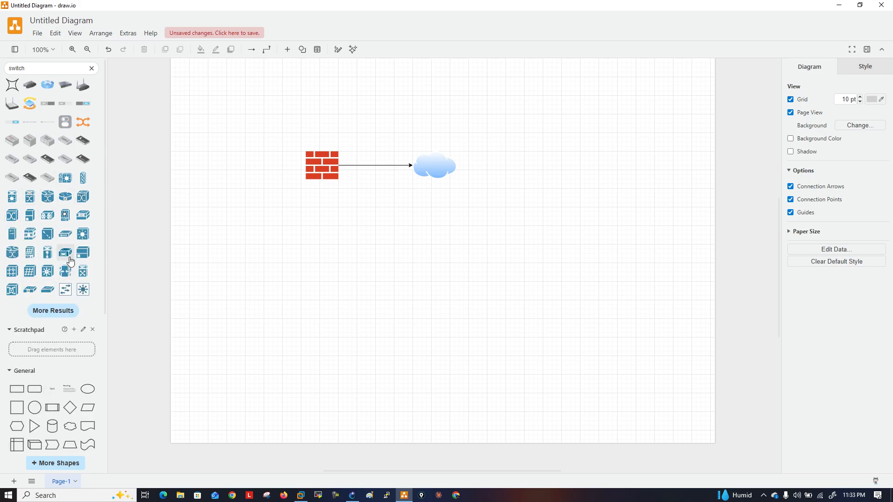
mouse_move(71, 259)
click(82, 234)
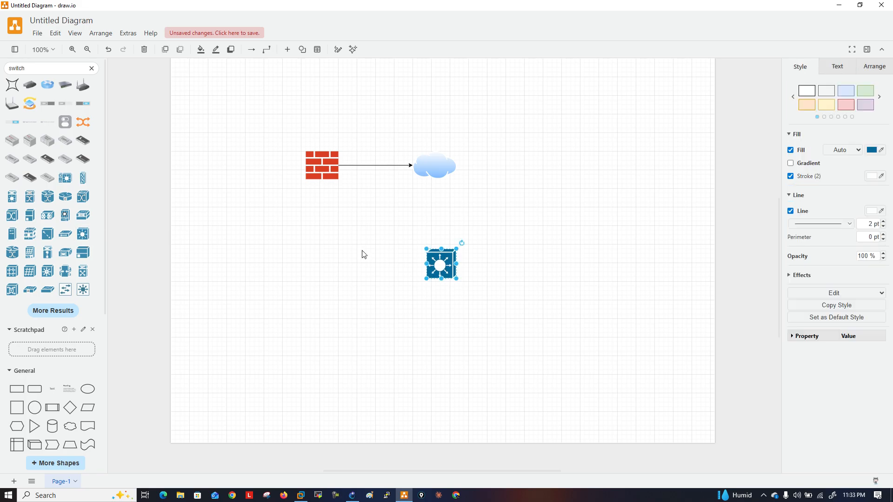
drag(448, 261, 314, 238)
Draw a vertical arrow from the top of the switch up to the firewall.
click(320, 186)
click(320, 170)
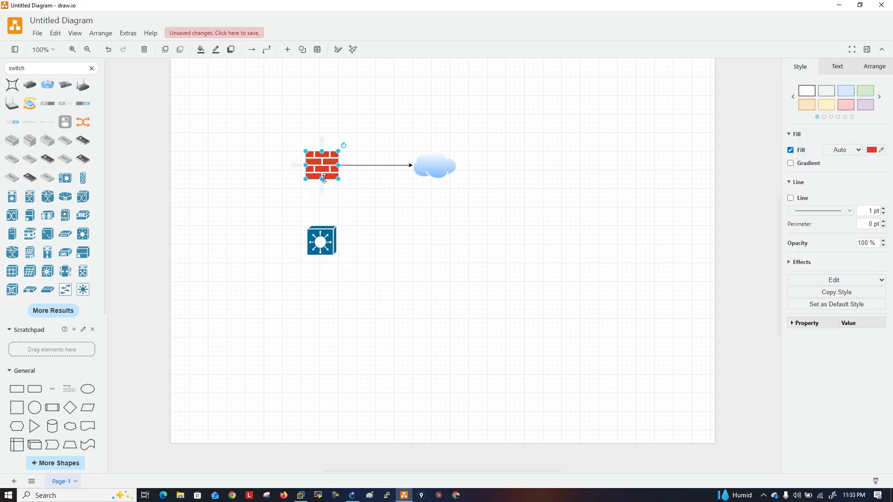
click(317, 234)
mouse_move(321, 216)
drag(323, 218, 322, 168)
click(365, 220)
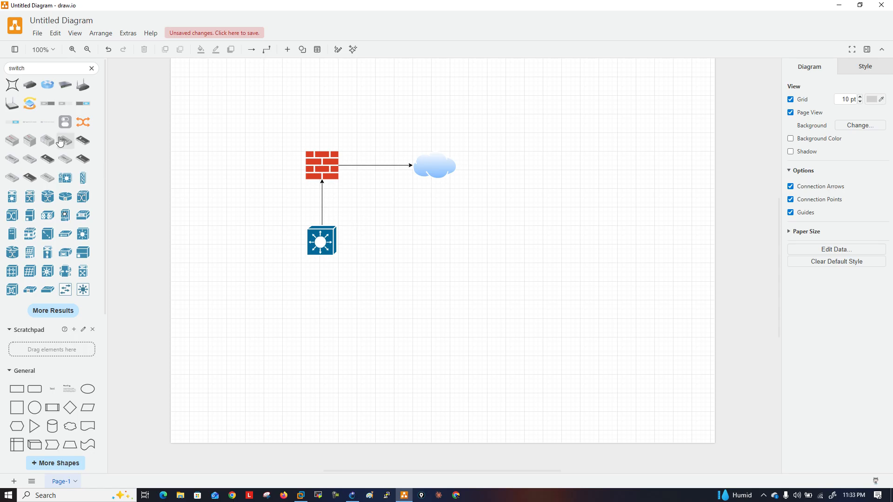
Insert the round blue router shape and place it below and to the left of the switch.
click(48, 85)
drag(440, 264, 265, 311)
click(337, 326)
Search the shapes for "pc" and place the blue PC below and to the right of the switch, level with the router.
click(60, 70)
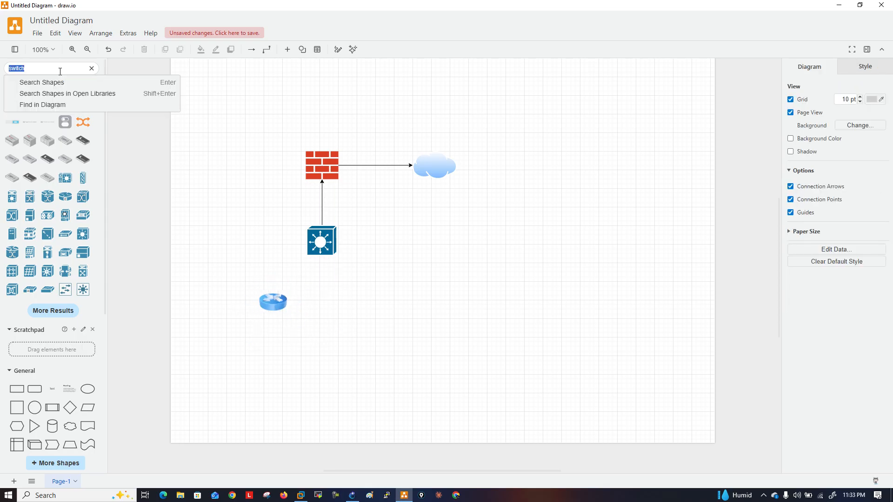
text(pc)
key(Return)
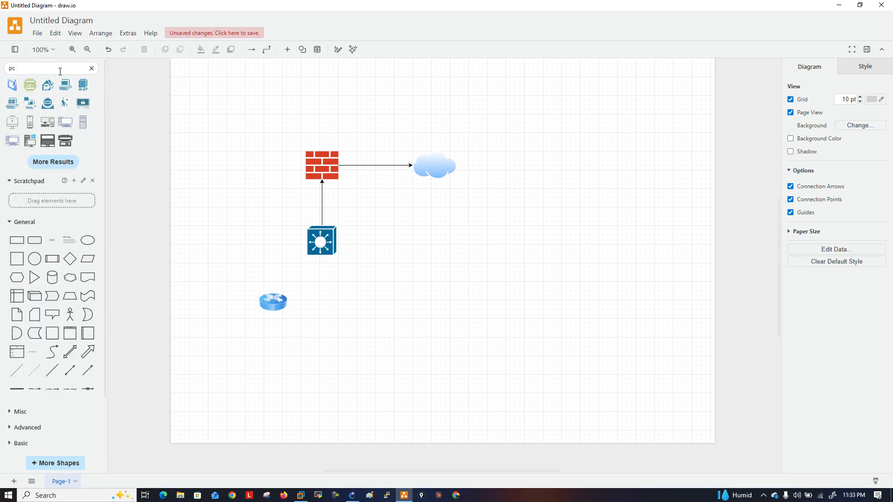
drag(65, 84, 370, 295)
click(274, 302)
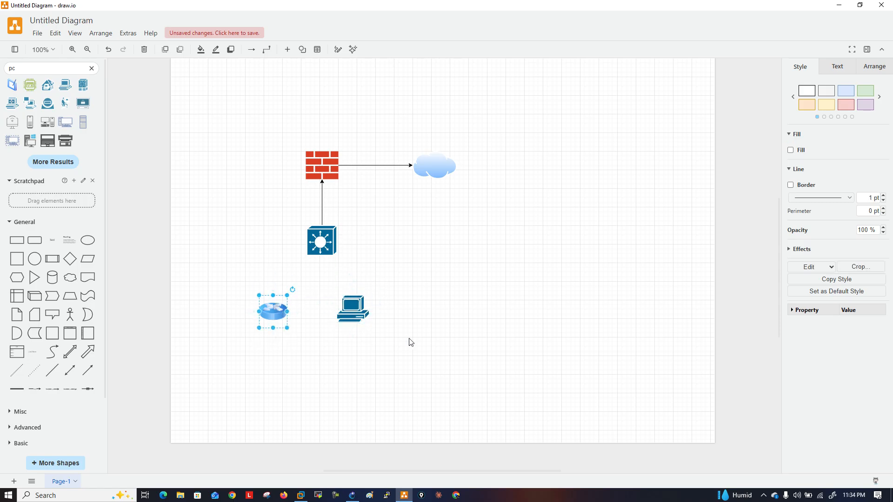
click(411, 341)
drag(354, 305, 369, 308)
click(315, 340)
Connect the router to the underside of the switch with an arrow and shift its vertical segment slightly left.
click(270, 310)
drag(274, 290, 321, 243)
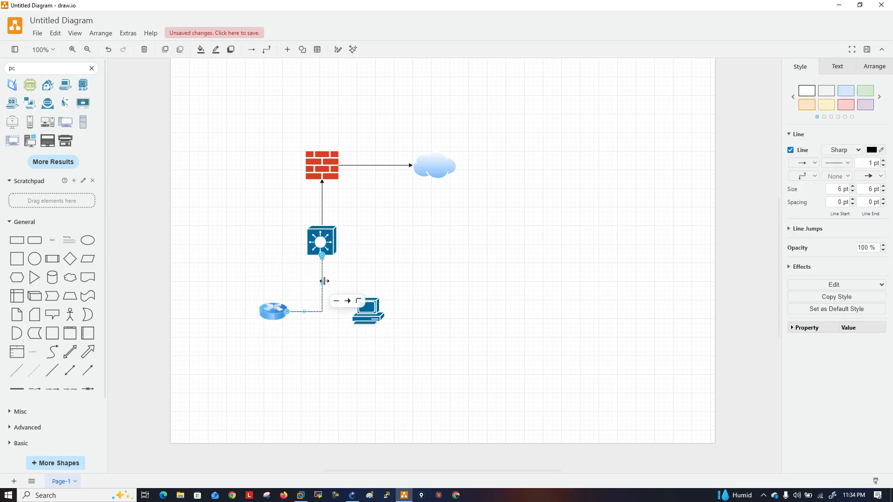
drag(321, 283, 311, 282)
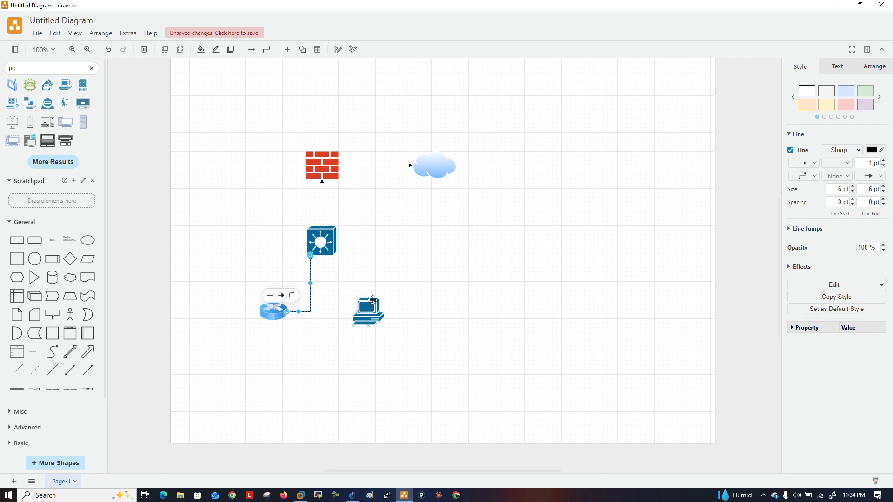
Connect the PC's left side to the bottom centre of the switch with an arrow.
click(361, 309)
drag(344, 311, 324, 255)
click(355, 265)
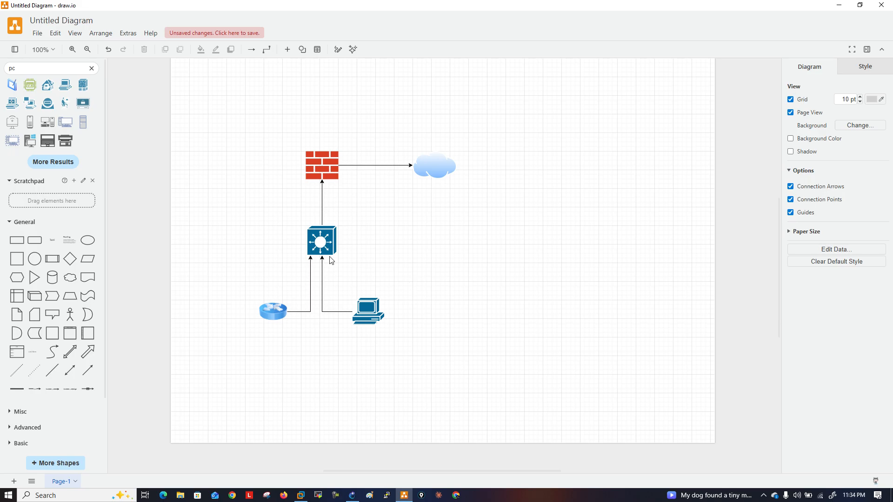
Select the entire diagram and move it slightly left and down on the page.
drag(211, 121, 521, 365)
drag(433, 169, 423, 173)
click(504, 233)
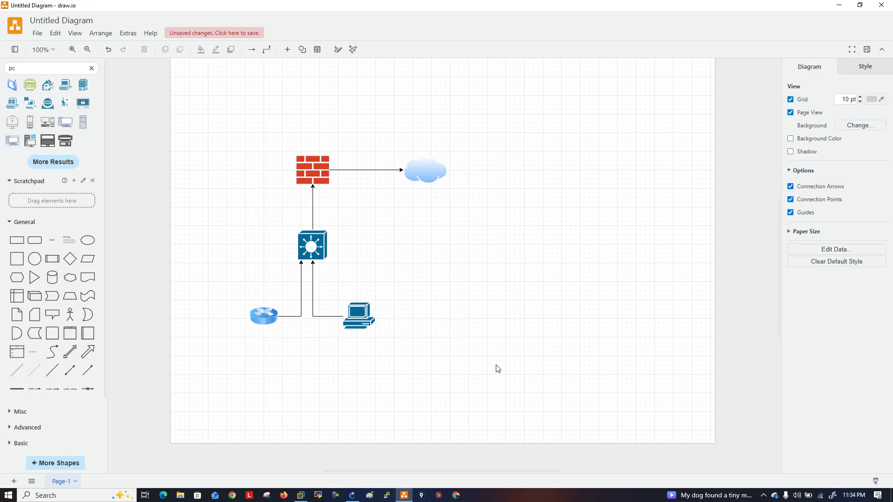
Insert a second blue PC and place it to the right of the cloud.
click(65, 85)
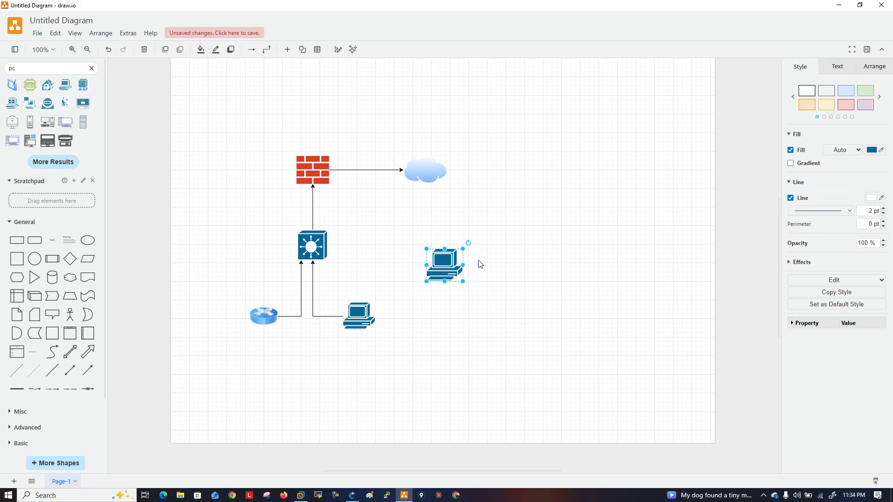
drag(449, 261, 556, 174)
click(517, 205)
Connect the cloud's right side to the second PC with an arrow.
click(435, 171)
drag(458, 170, 543, 174)
click(514, 225)
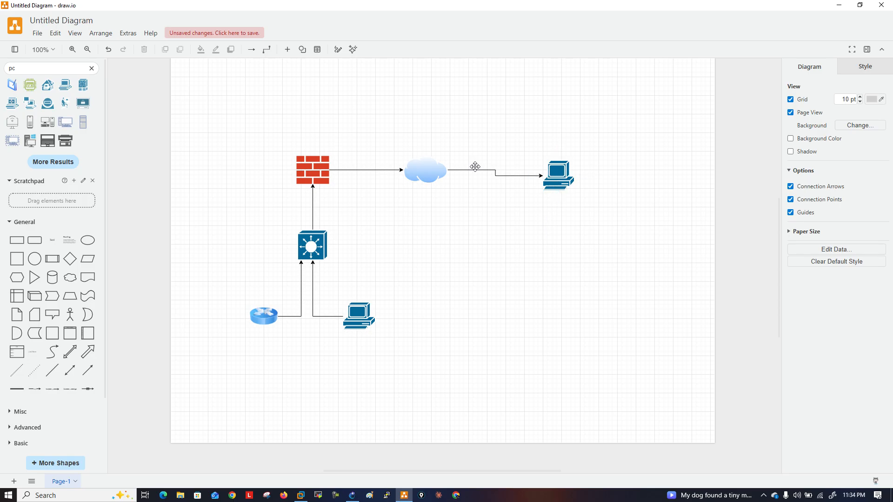
Add the text label "89.98.99.0 /28" above the firewall-to-cloud arrow and widen it to fit on one line.
click(343, 167)
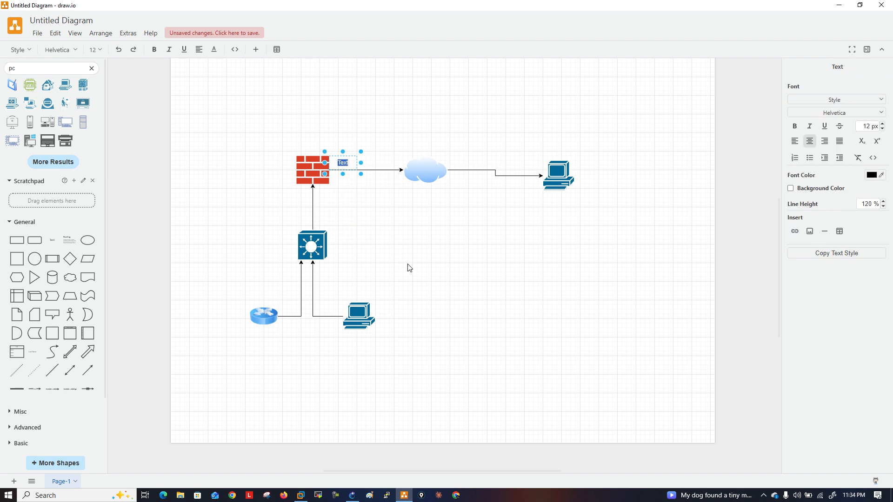
text(89.98.99.0)
key(Return)
click(367, 169)
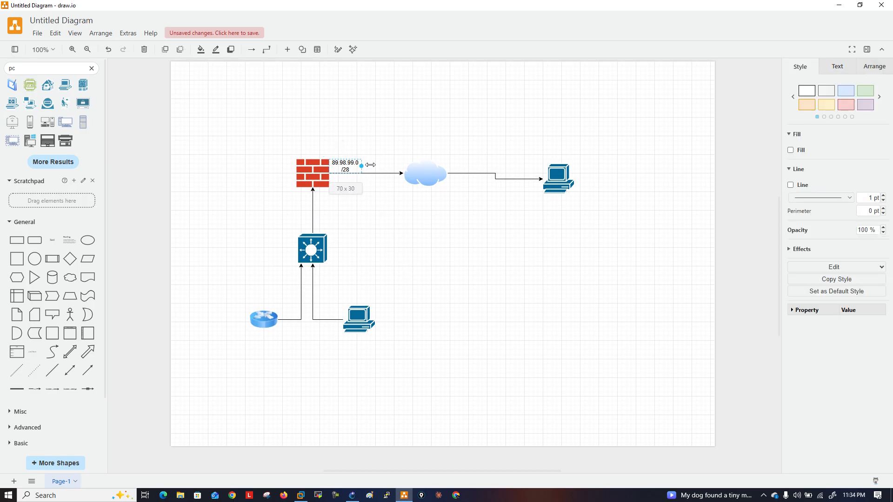
click(383, 206)
click(358, 168)
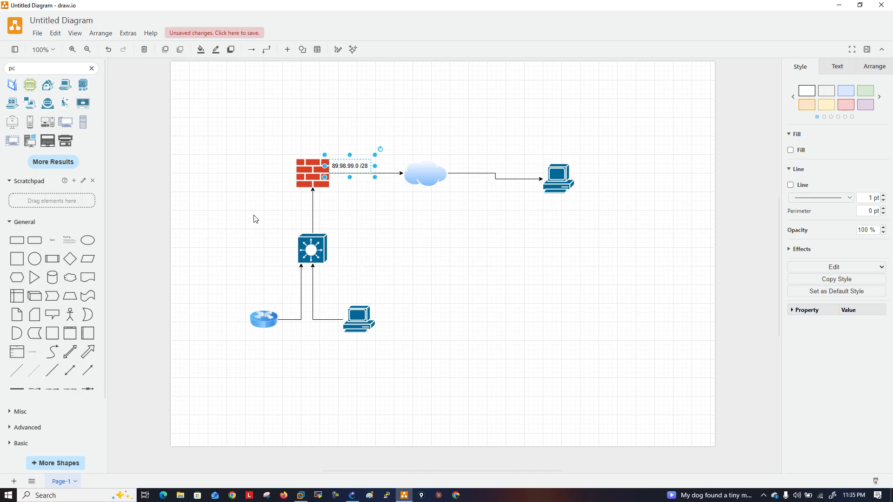
Add the text label "192.168.1.1 /24" and place it just below the firewall, left of the arrow from the switch.
click(251, 342)
double_click(268, 200)
click(268, 200)
text(1)
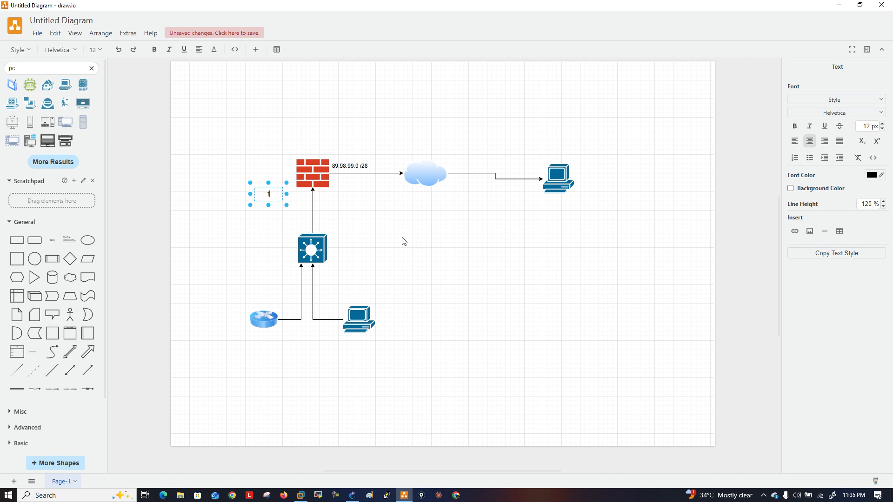
text(92.168.1)
text(.14)
text( /24)
key(Escape)
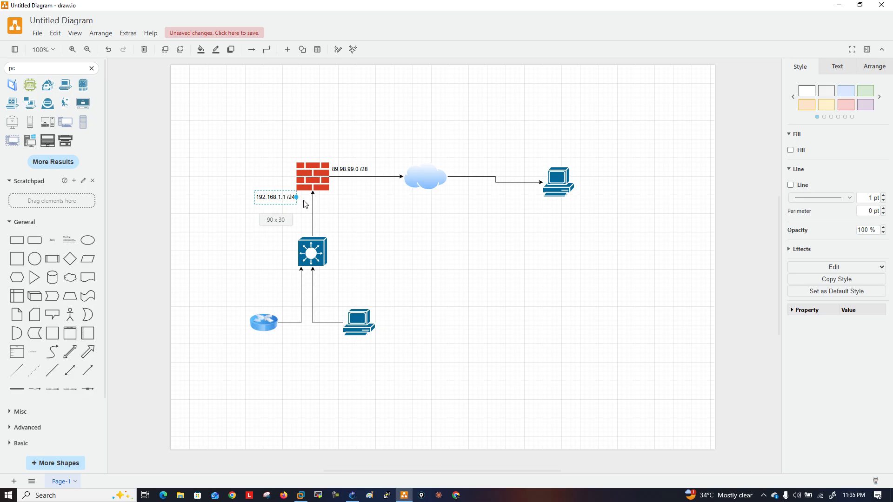
drag(286, 199, 300, 204)
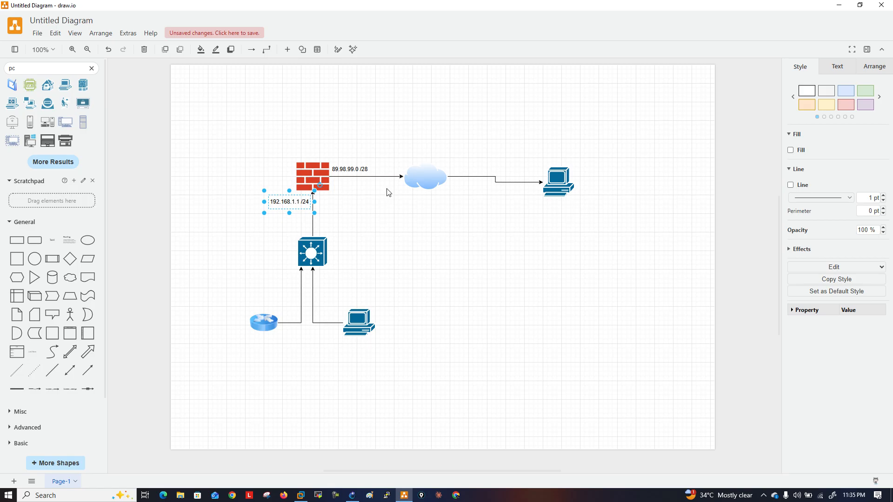
Add the text label "89.98.99.5" and place it below the router with a gap between them.
double_click(209, 292)
click(200, 285)
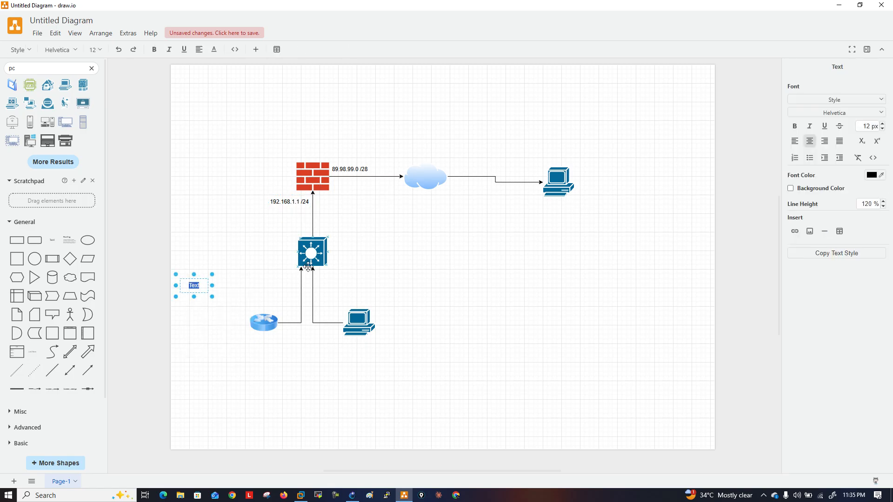
text(89.98.99.5)
click(220, 323)
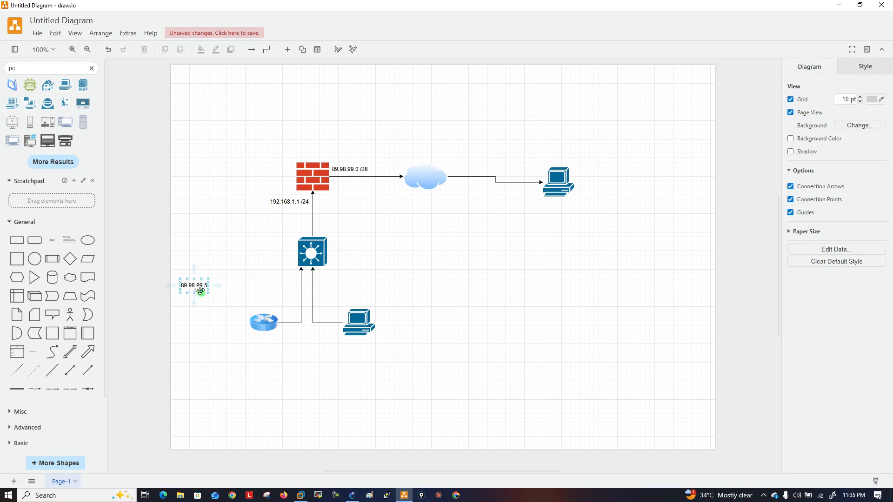
drag(198, 286, 268, 337)
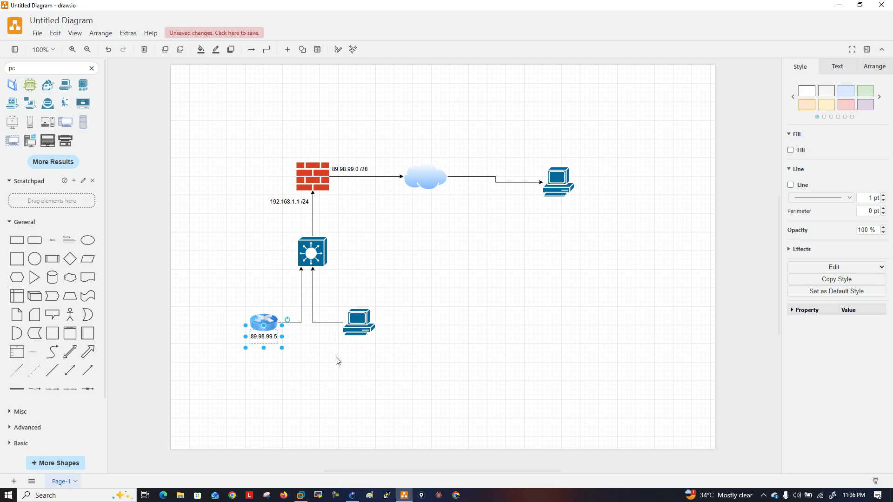
drag(261, 340, 261, 358)
click(302, 352)
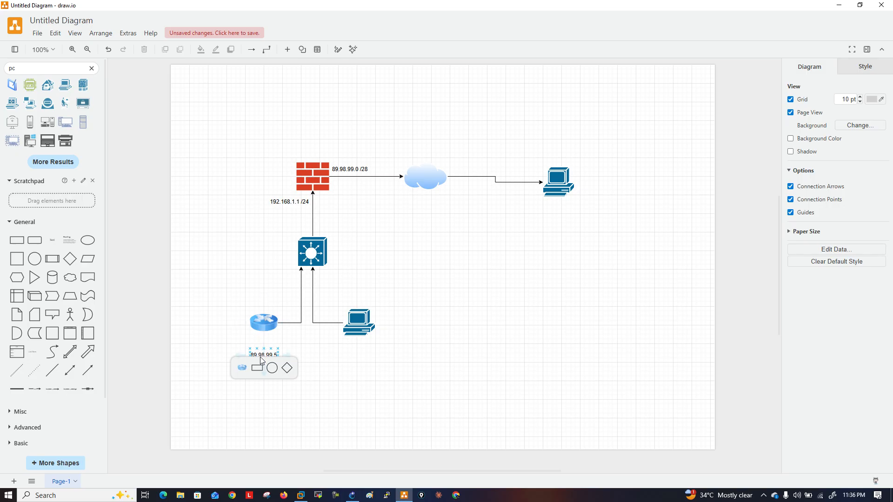
Insert the line "192.168.1.5" above the existing address in the router's label and move the label up just below the router.
double_click(262, 357)
key(Left)
key(Return)
key(Up)
text(192.168.1.5)
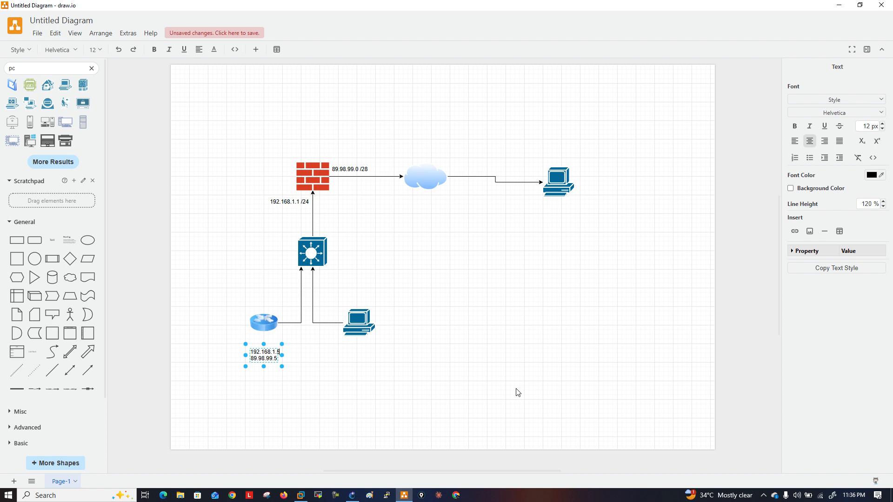
click(441, 398)
drag(277, 361, 277, 349)
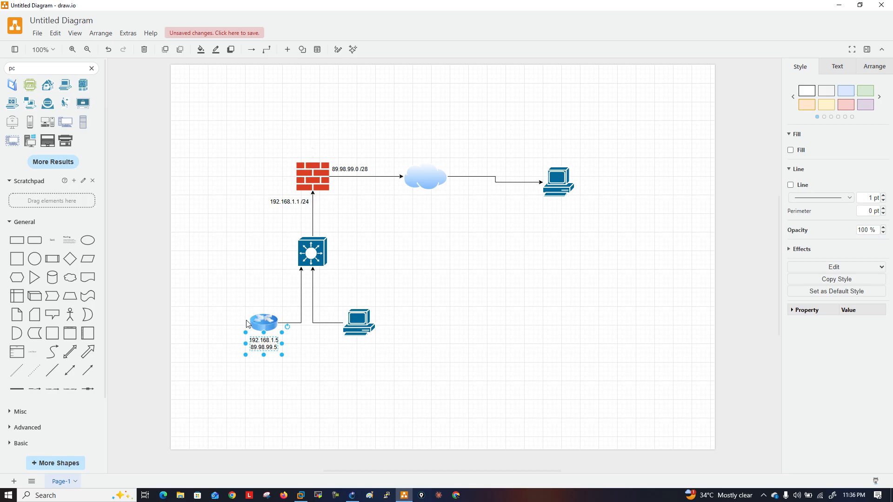
mouse_move(281, 347)
mouse_down()
mouse_move(292, 347)
mouse_move(269, 359)
mouse_move(267, 348)
mouse_up()
Set the router label's font size to 14 px, make it bold and nudge it closer to the router.
click(837, 74)
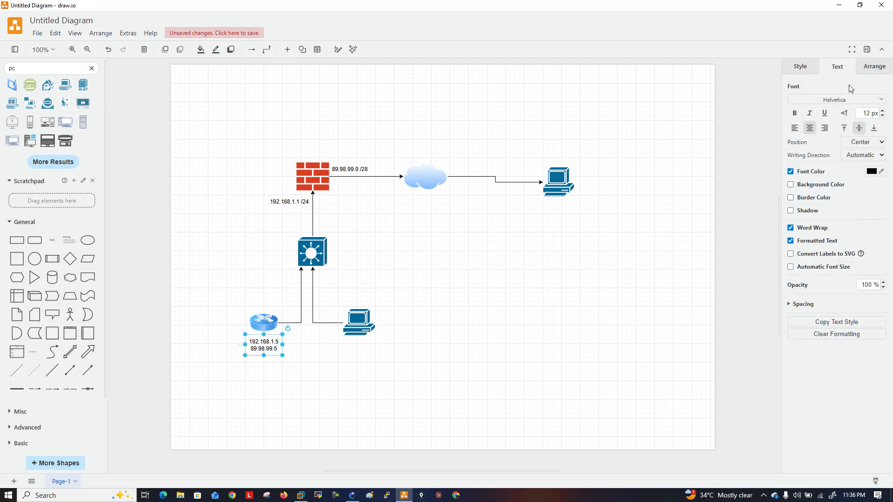
click(883, 112)
click(884, 111)
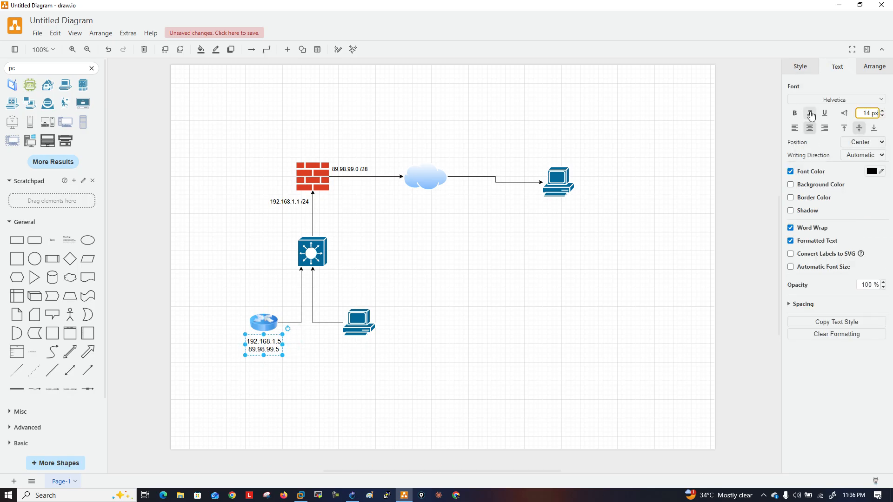
click(795, 113)
click(444, 320)
drag(271, 351, 270, 347)
Add the text label "192.168.1.11 /24" below the lower PC and widen it to fit on one line.
click(337, 358)
double_click(359, 344)
click(357, 346)
text(192.168.1.1)
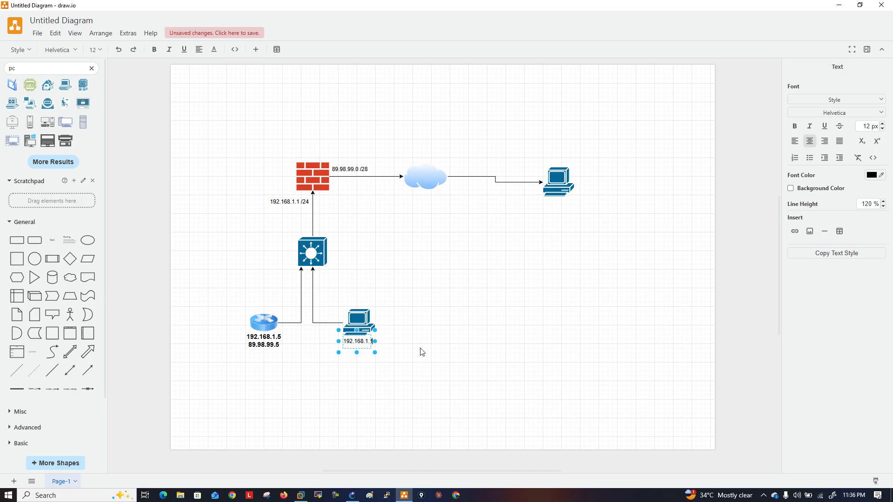
text(1 /24)
key(Escape)
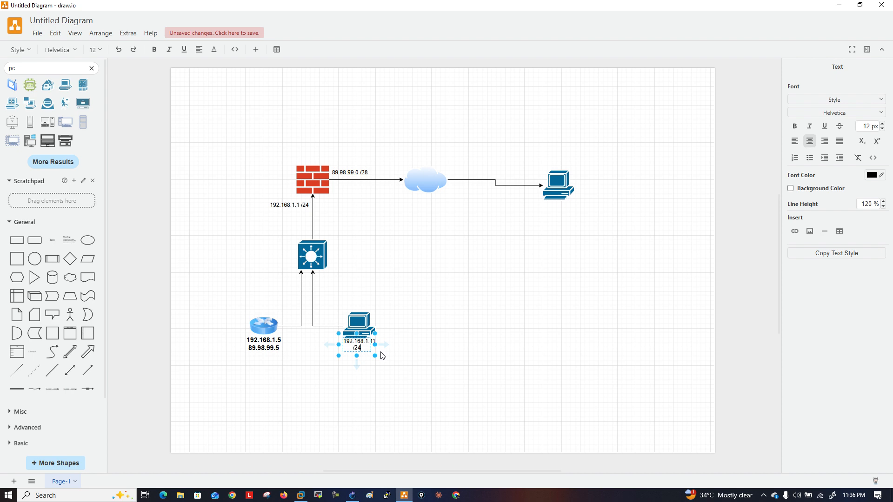
mouse_move(375, 345)
mouse_down()
mouse_move(397, 347)
mouse_move(369, 344)
mouse_up()
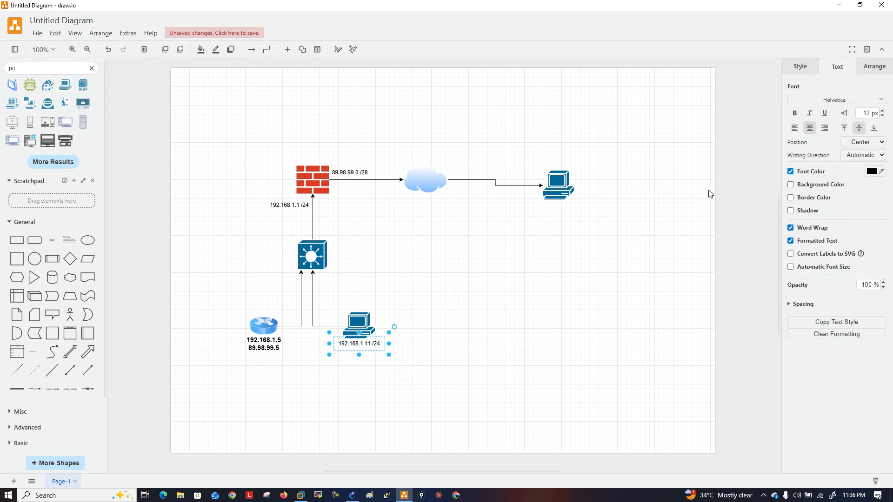
Format the lower PC's label as 15 px bold and widen it to fit on one line beneath the PC.
click(882, 111)
click(883, 111)
click(882, 111)
click(801, 71)
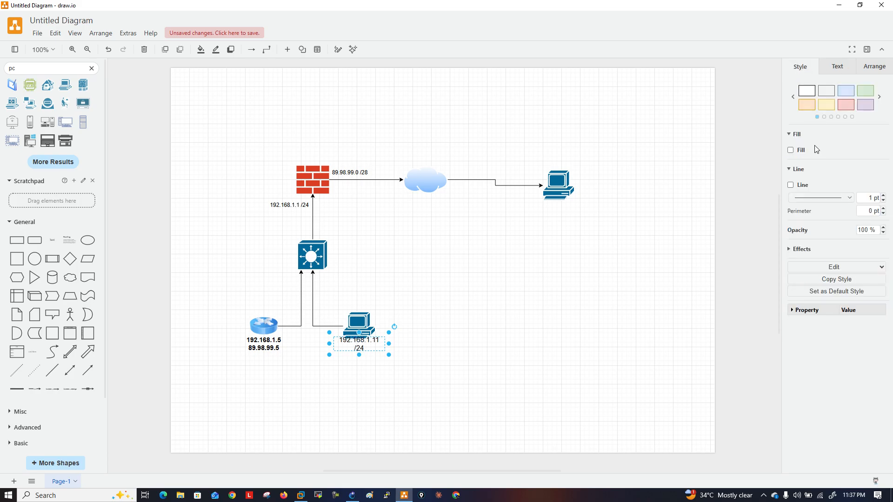
click(827, 74)
click(795, 113)
click(568, 283)
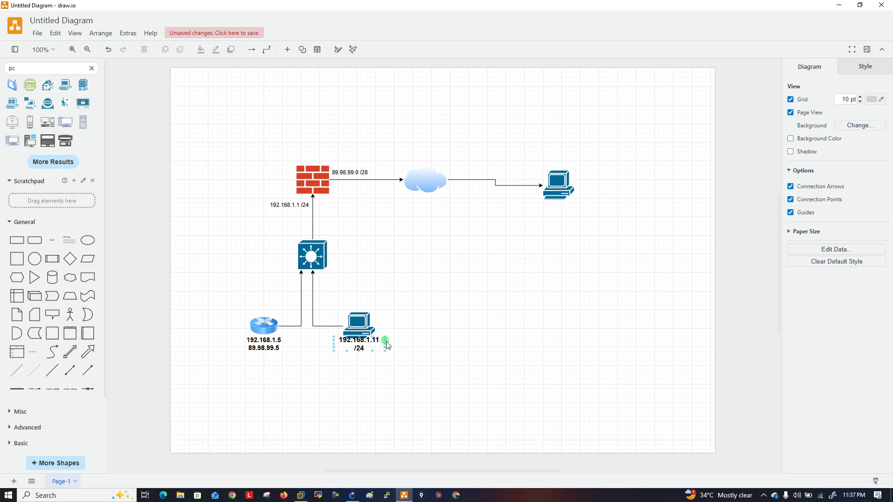
click(368, 344)
mouse_move(386, 344)
mouse_down()
mouse_move(406, 348)
mouse_move(376, 348)
mouse_up()
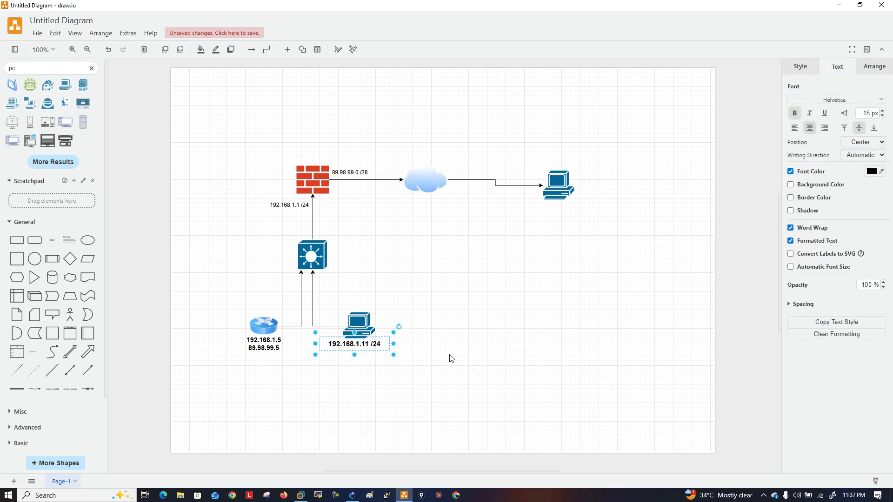
click(449, 355)
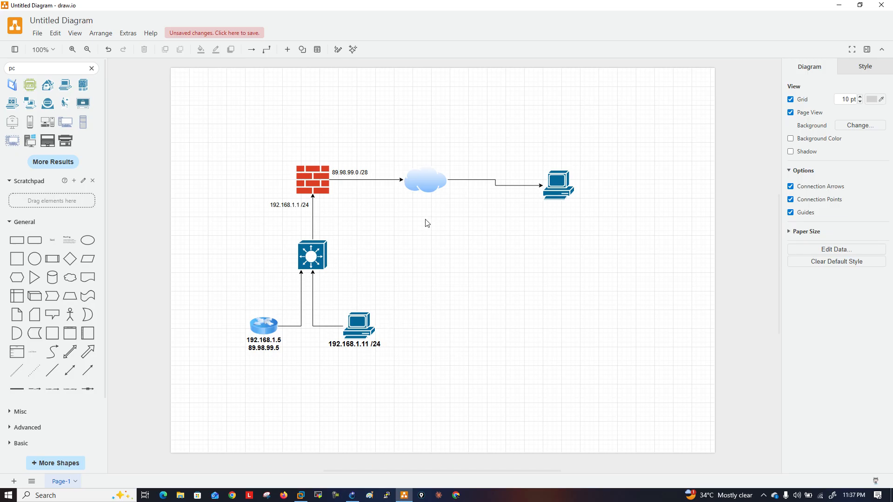
Enlarge the cloud and move the PC connected to it farther away, aligned so the arrow between them runs straight.
click(426, 178)
mouse_move(447, 194)
mouse_down()
mouse_move(470, 207)
mouse_move(453, 185)
mouse_up()
drag(566, 184, 588, 179)
click(587, 242)
click(448, 180)
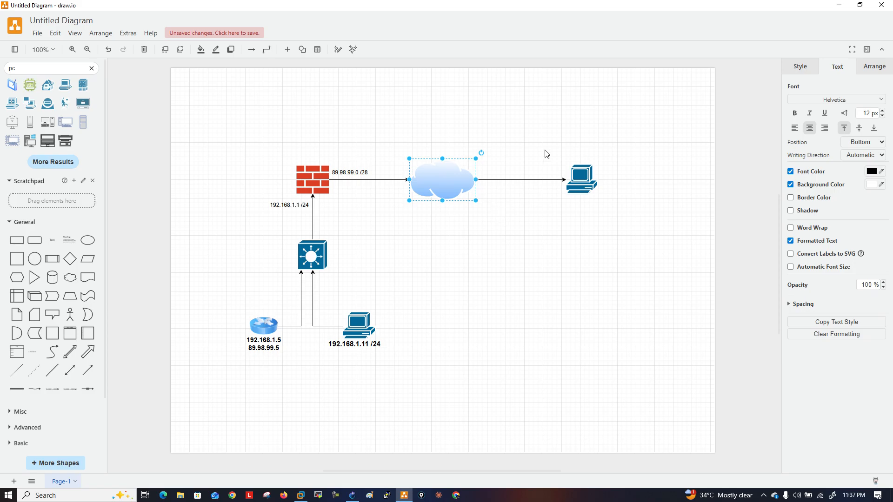
Add a text label above the cloud-to-PC arrow, starting its address with "79".
double_click(503, 175)
click(503, 174)
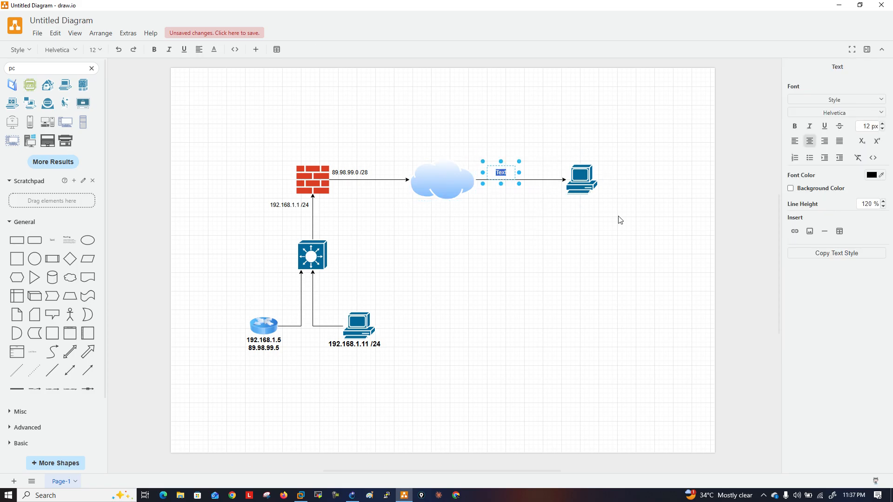
text(79)
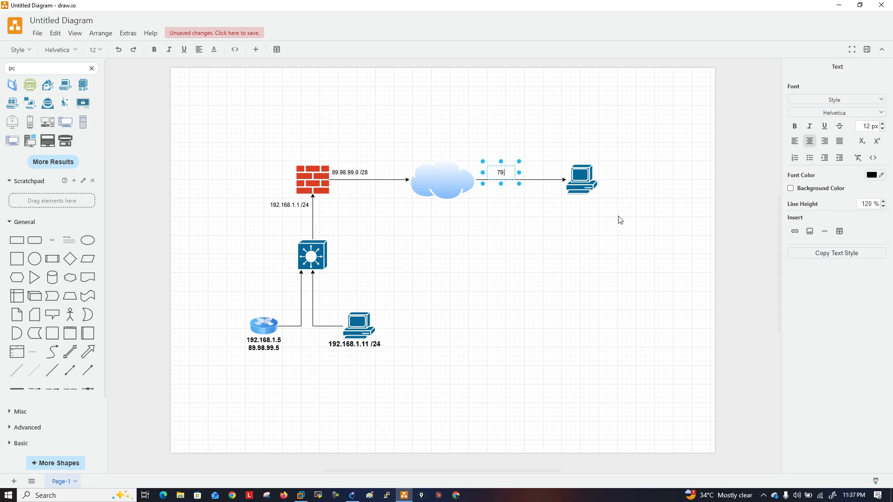